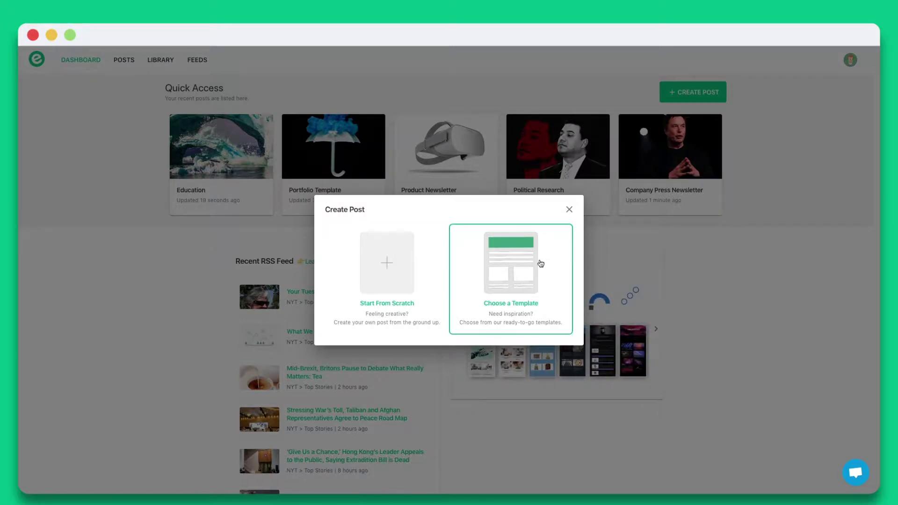
# Start a new post from the News Feed template.
pyautogui.click(525, 270)
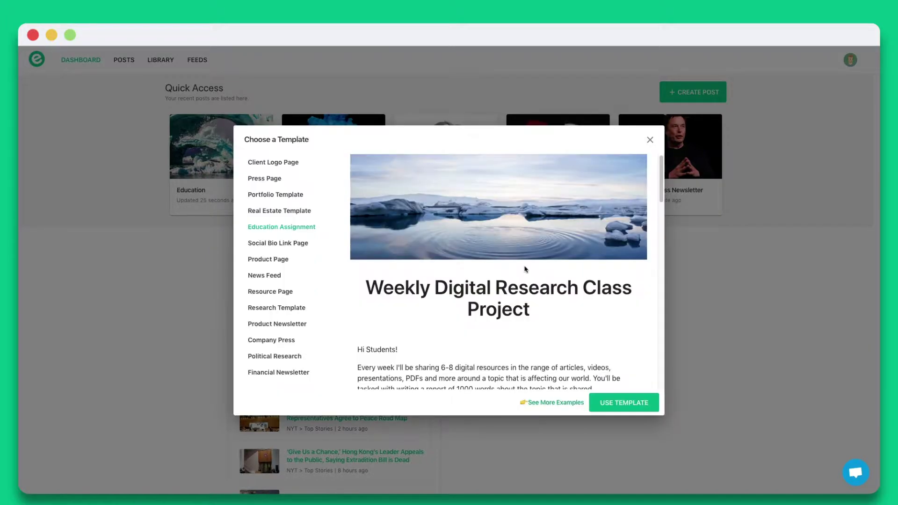
pyautogui.click(279, 271)
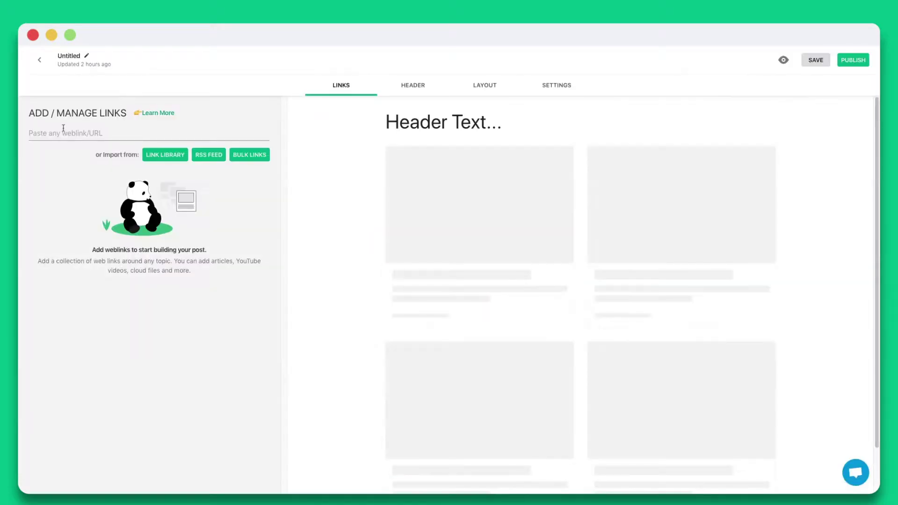
# Paste robotics article links into the post, including CNBC Amazon robots, WIRED Meet Blue and a YouTube robots video.
pyautogui.click(31, 134)
pyautogui.press('super+v')
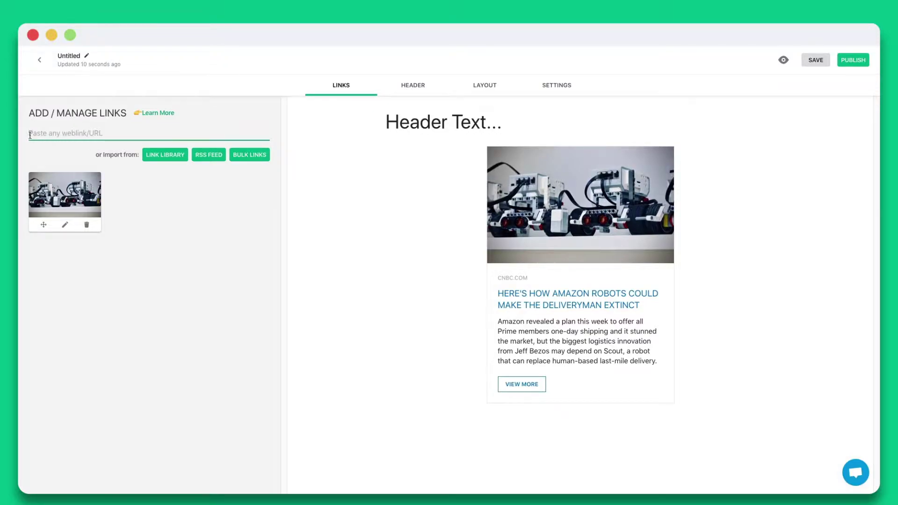
pyautogui.press('super+v')
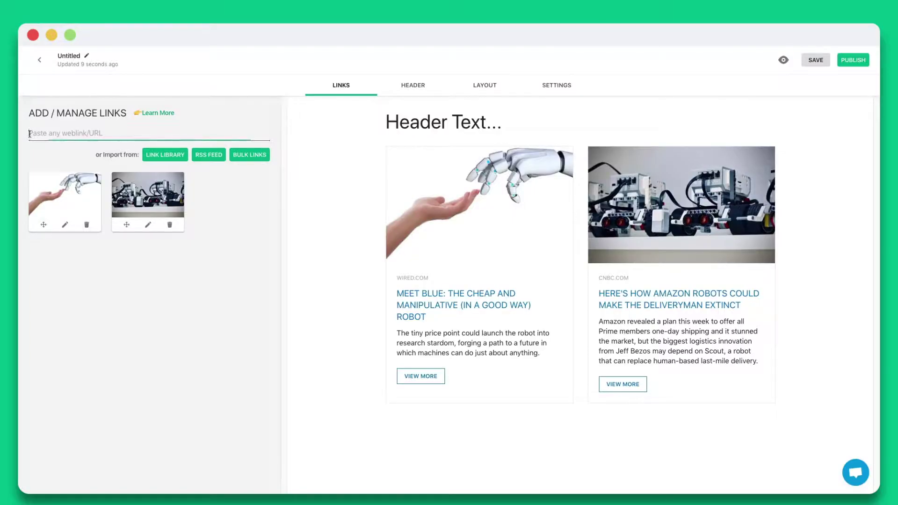
pyautogui.press('super+v')
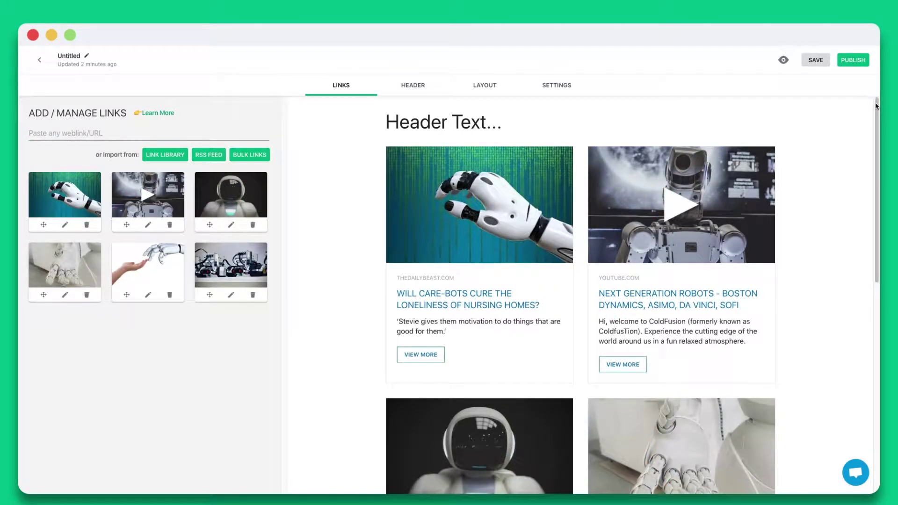
pyautogui.moveTo(878, 109); pyautogui.dragTo(879, 319)
# Replace the Care-Bots card's picture with a robot and human hands image and save the card.
pyautogui.click(66, 226)
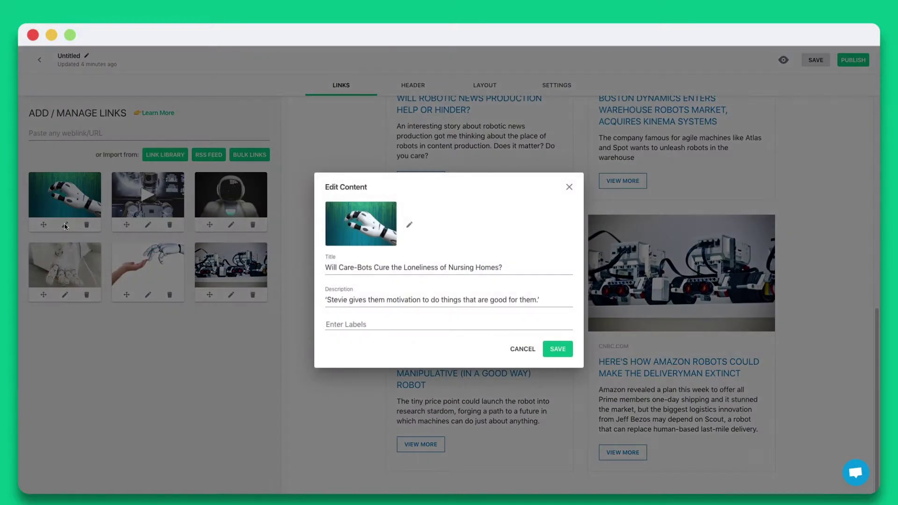
pyautogui.moveTo(515, 263); pyautogui.dragTo(320, 273)
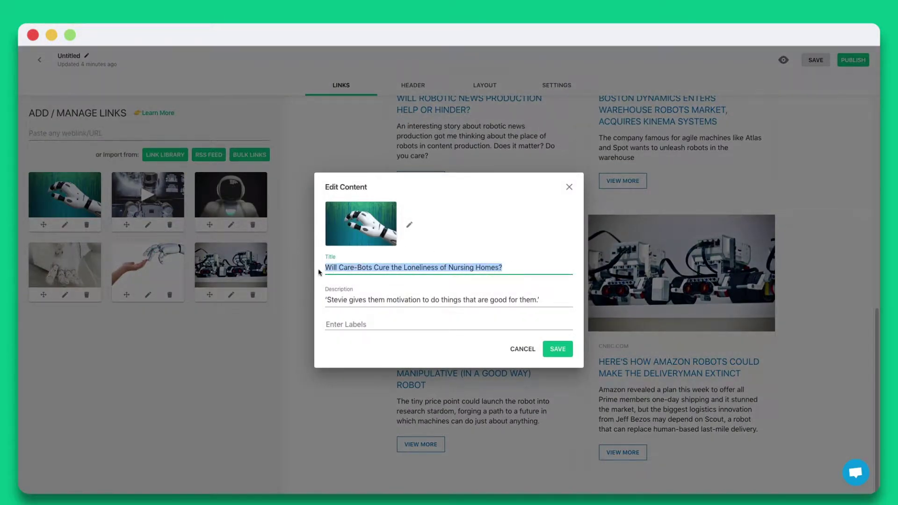
pyautogui.moveTo(541, 299); pyautogui.dragTo(317, 302)
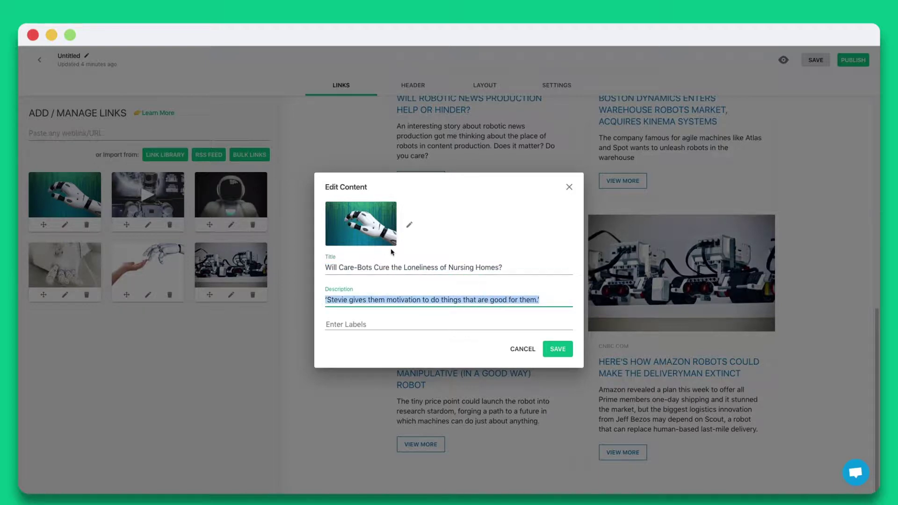
pyautogui.click(409, 224)
pyautogui.click(393, 355)
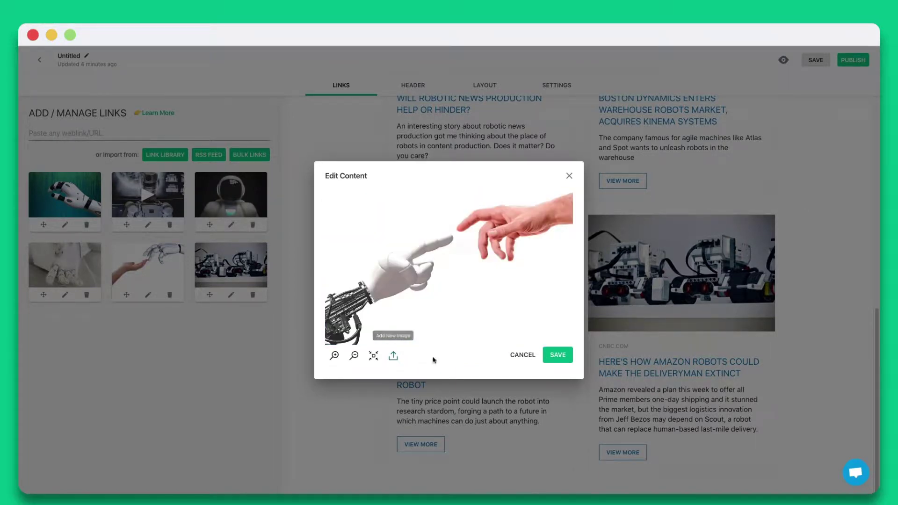
pyautogui.click(547, 357)
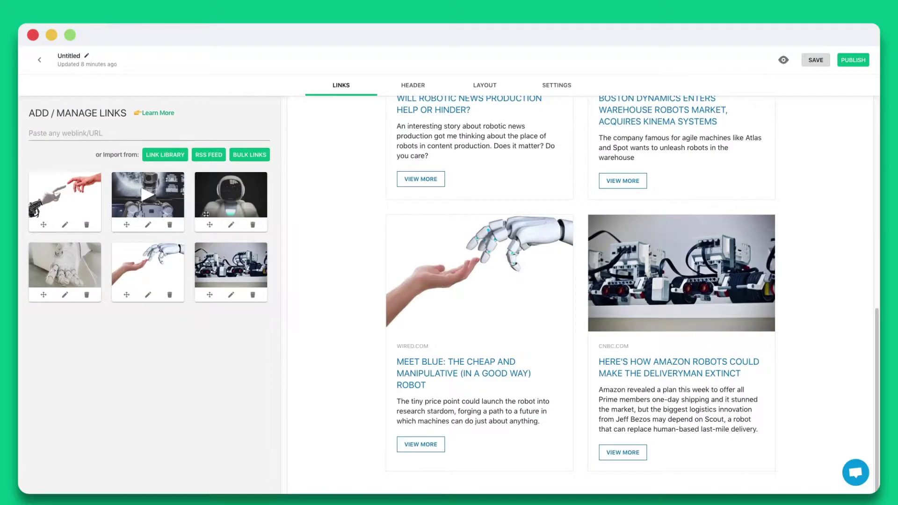
# Browse the Link Library, close it, and view the RSS feed import options.
pyautogui.click(162, 159)
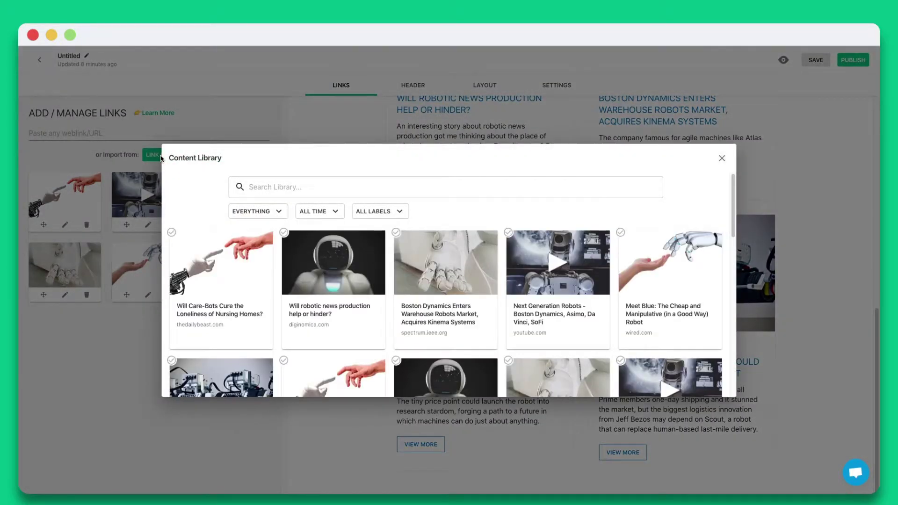
pyautogui.click(160, 159)
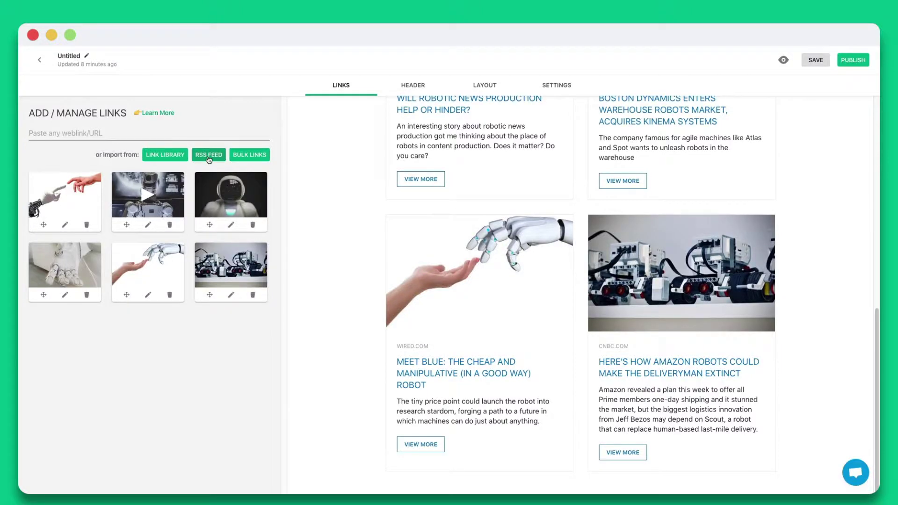
pyautogui.click(208, 159)
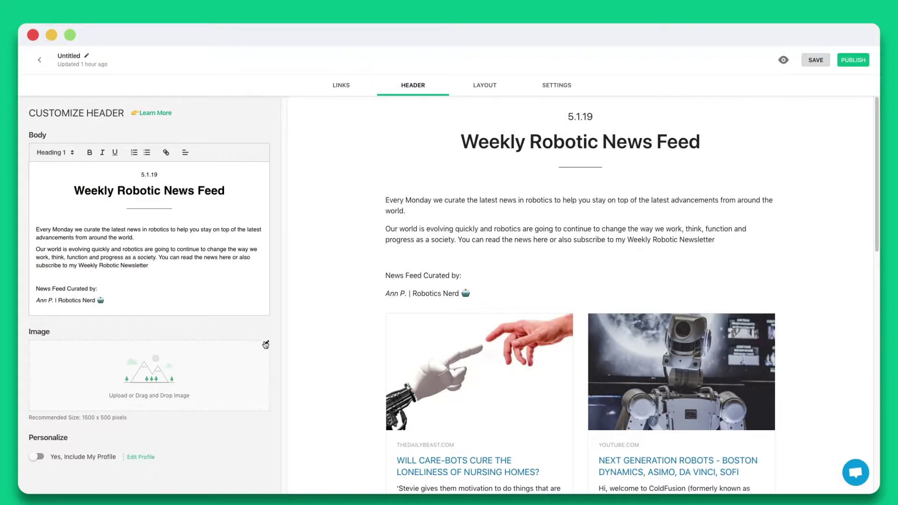
# Add the robot-hand banner image to the header and include the author profile.
pyautogui.click(266, 344)
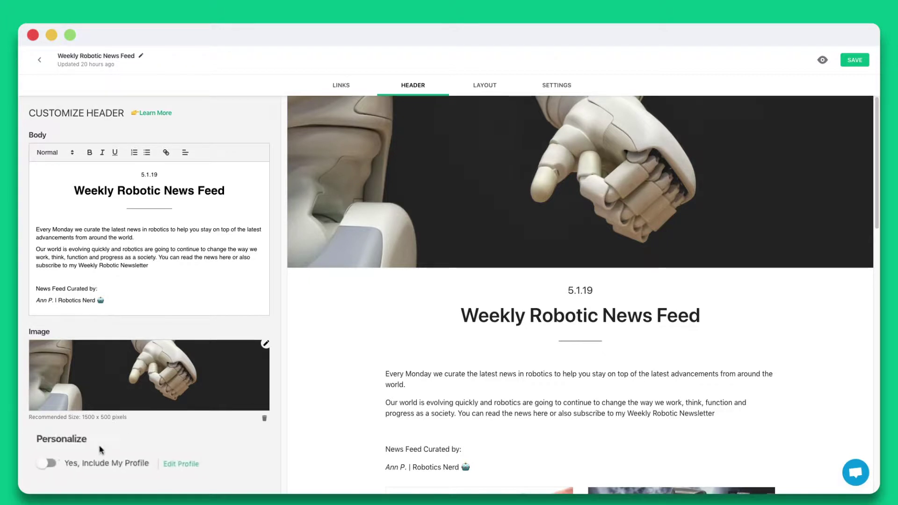
pyautogui.click(51, 466)
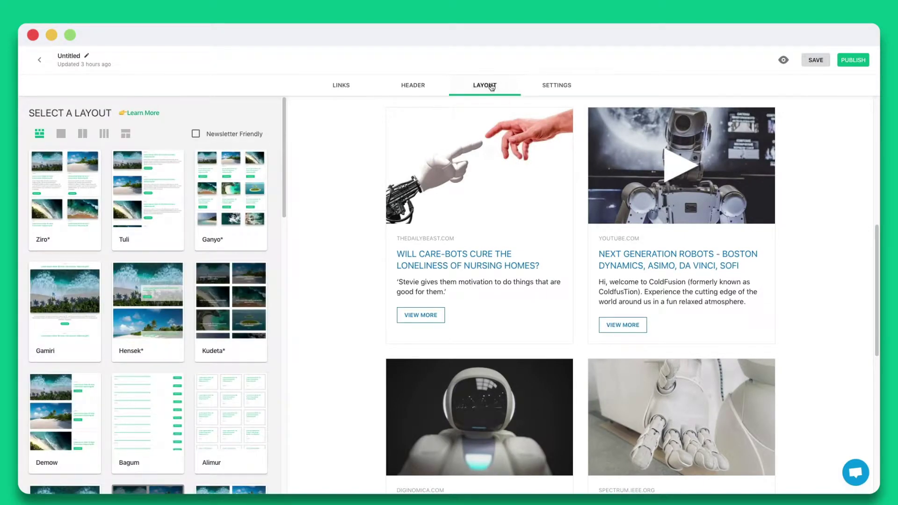
# Try the Ziro, Tuli, Ganyo and Hensek layouts, then settle on the Kudeta two-column image grid.
pyautogui.click(53, 189)
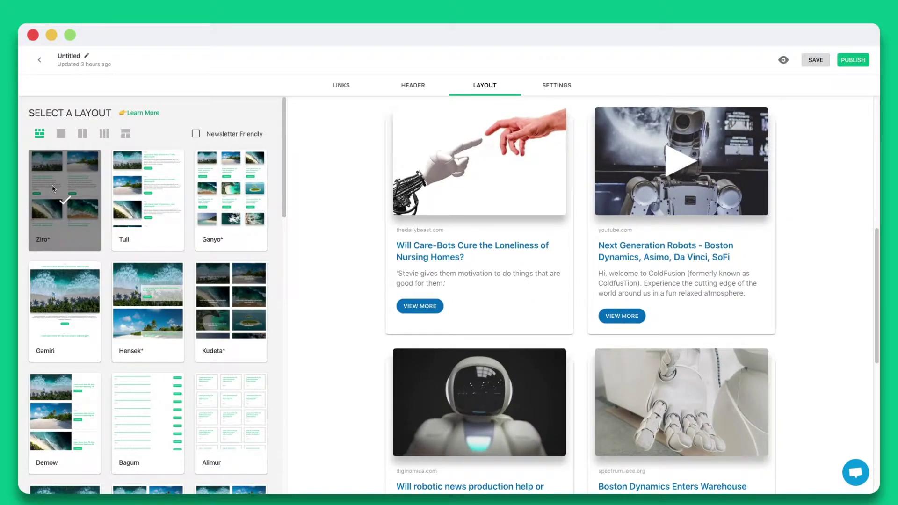
pyautogui.click(143, 187)
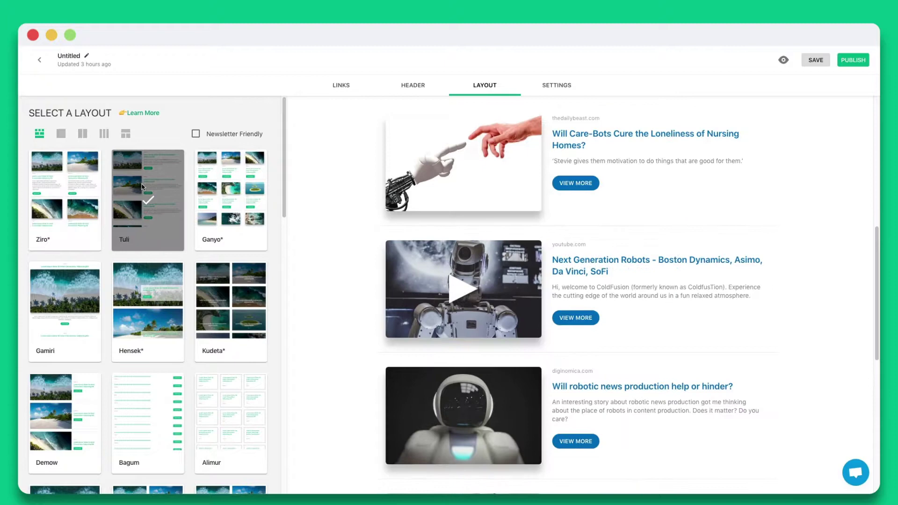
pyautogui.click(213, 196)
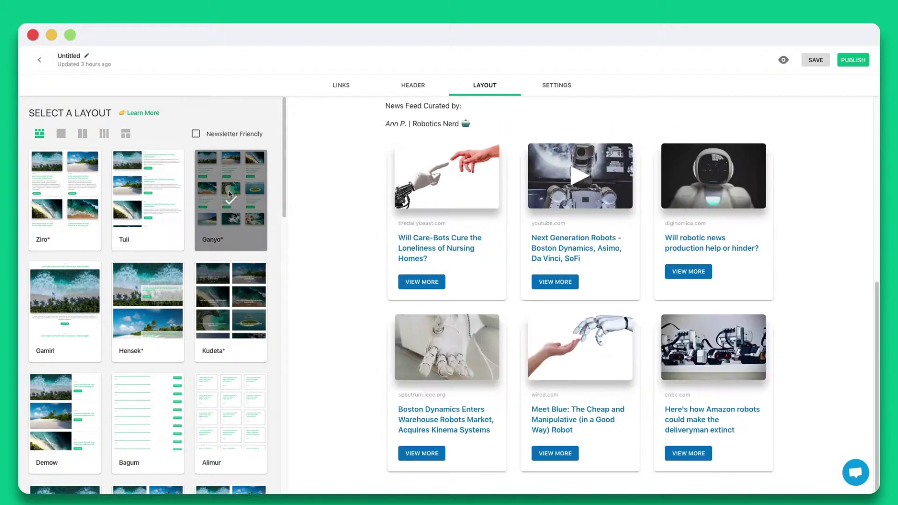
pyautogui.click(159, 289)
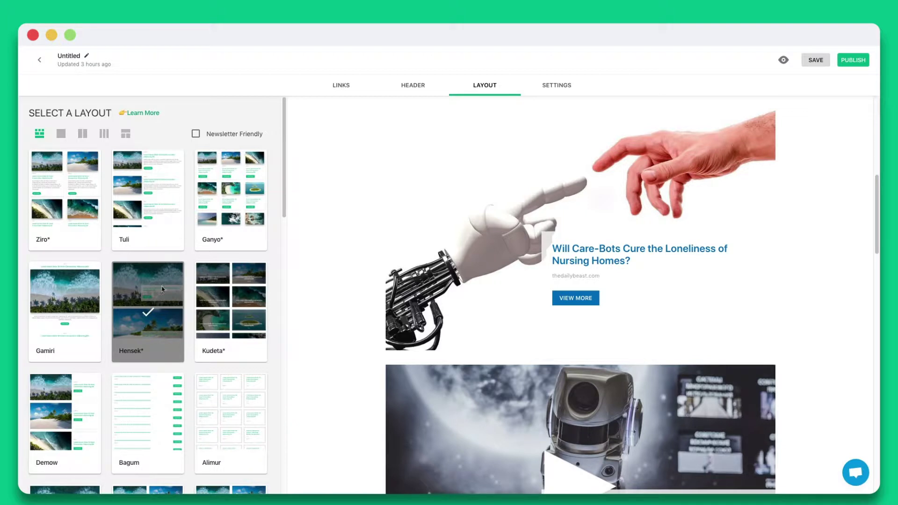
pyautogui.click(211, 294)
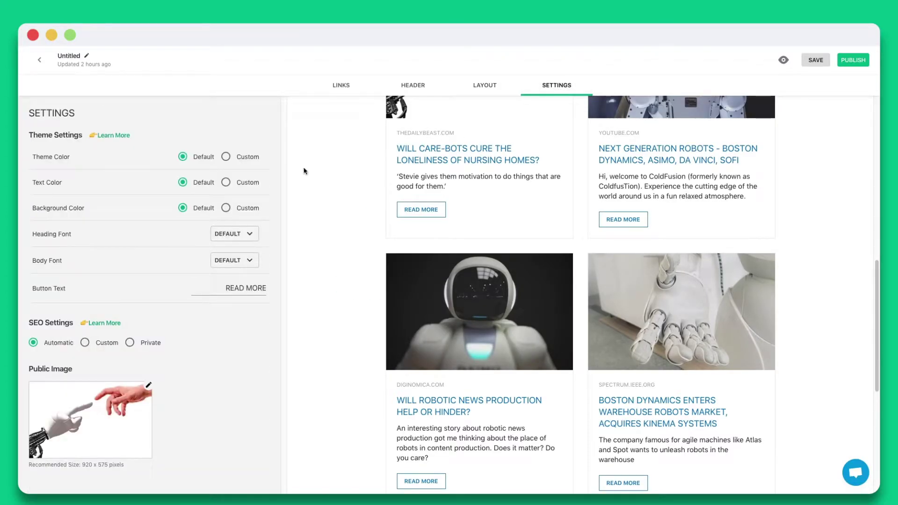
# Set a custom teal theme colour and Roboto Condensed heading font.
pyautogui.click(225, 157)
pyautogui.click(261, 157)
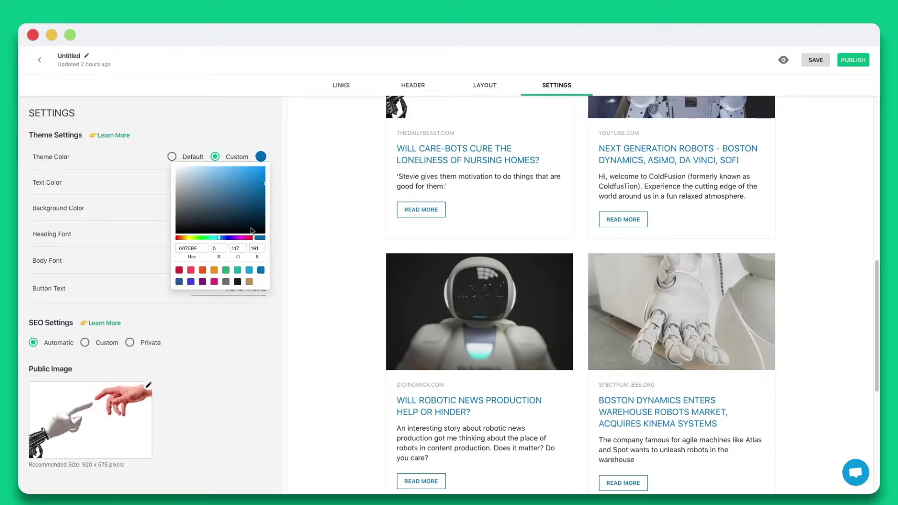
pyautogui.click(238, 271)
pyautogui.click(149, 239)
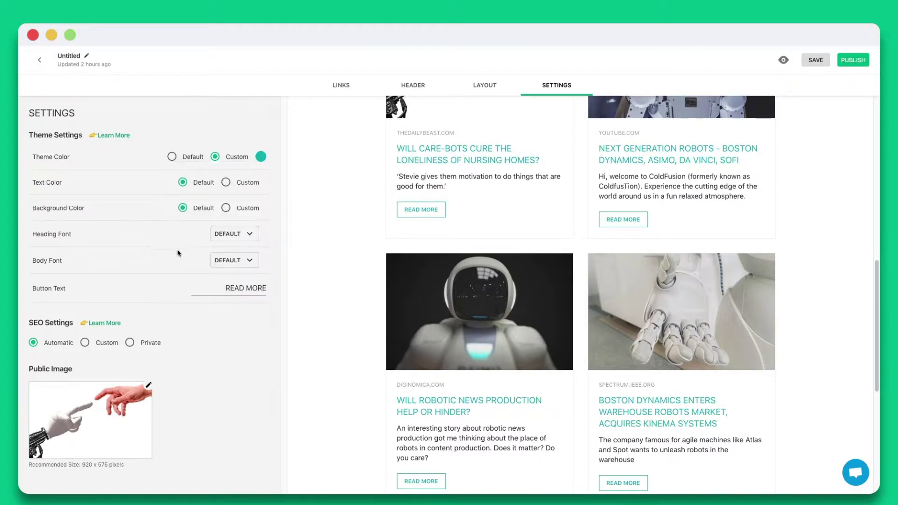
pyautogui.click(249, 235)
pyautogui.click(234, 378)
# Change the button text to 'CHECK IT OUT!' and publish the post.
pyautogui.tripleClick(274, 289)
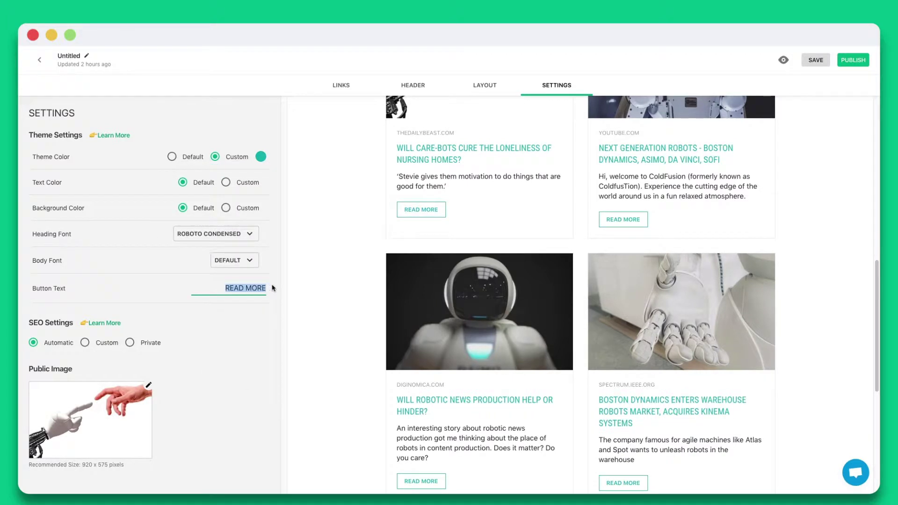
pyautogui.write('CHECK IT OUT!')
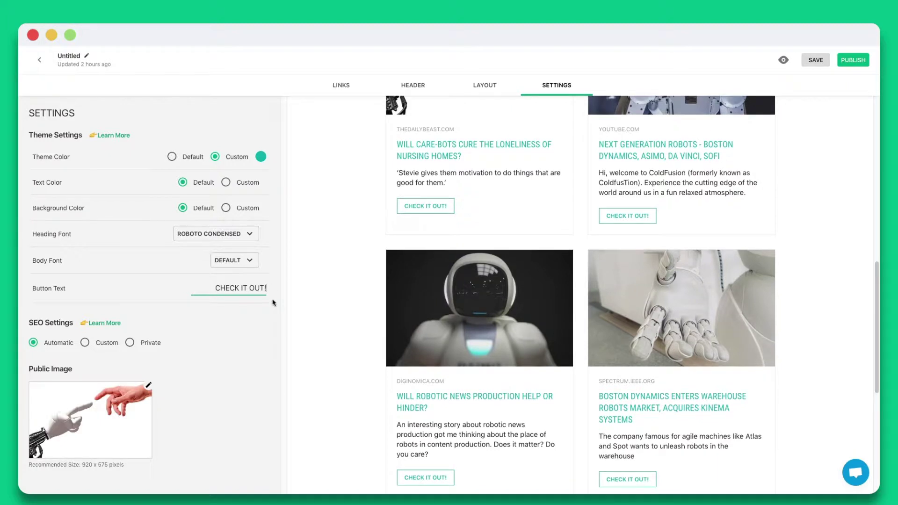
pyautogui.click(857, 61)
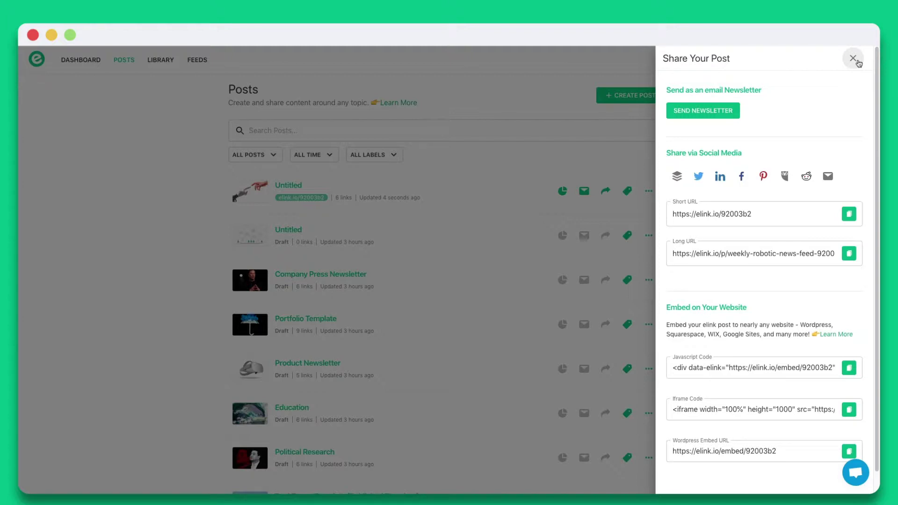
# Choose SEND NEWSLETTER from the Share Your Post panel.
pyautogui.click(724, 116)
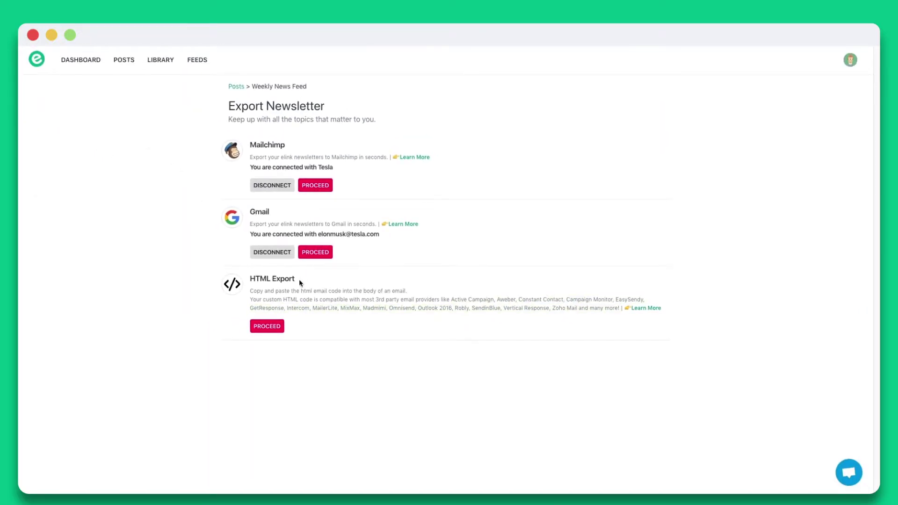
# Choose HTML Export to generate the newsletter's email code.
pyautogui.click(273, 323)
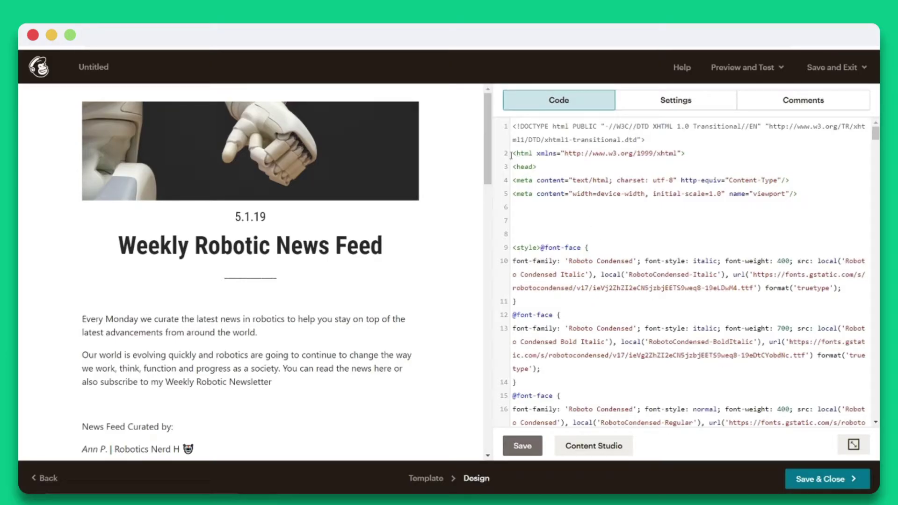
pyautogui.scroll(-3, 487, 141)
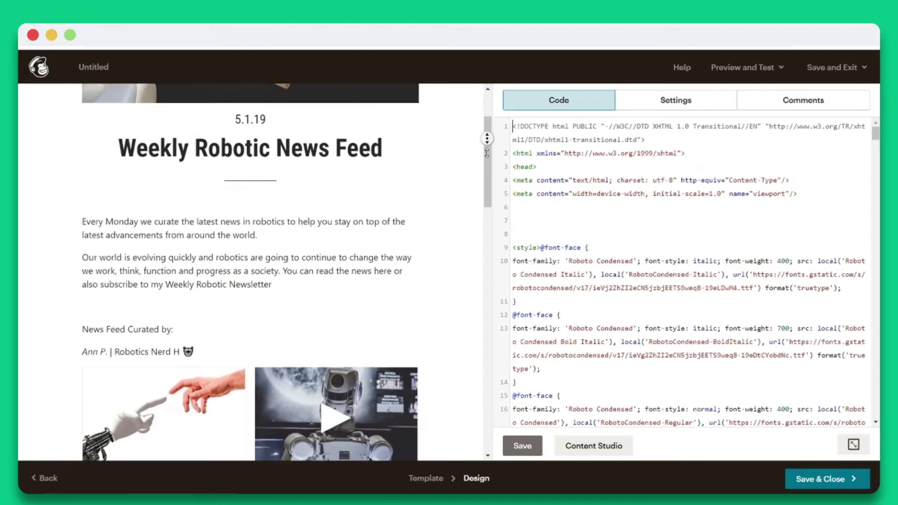
pyautogui.scroll(-5, 487, 152)
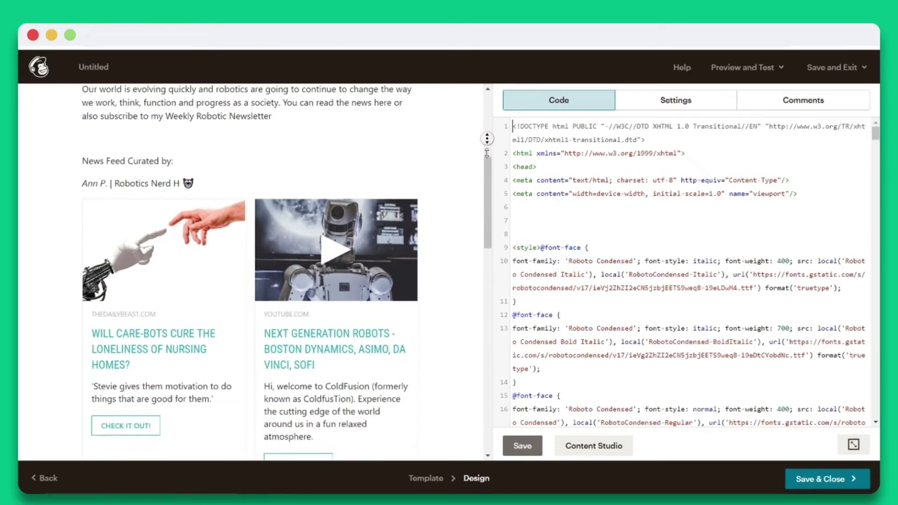
pyautogui.scroll(-5, 487, 152)
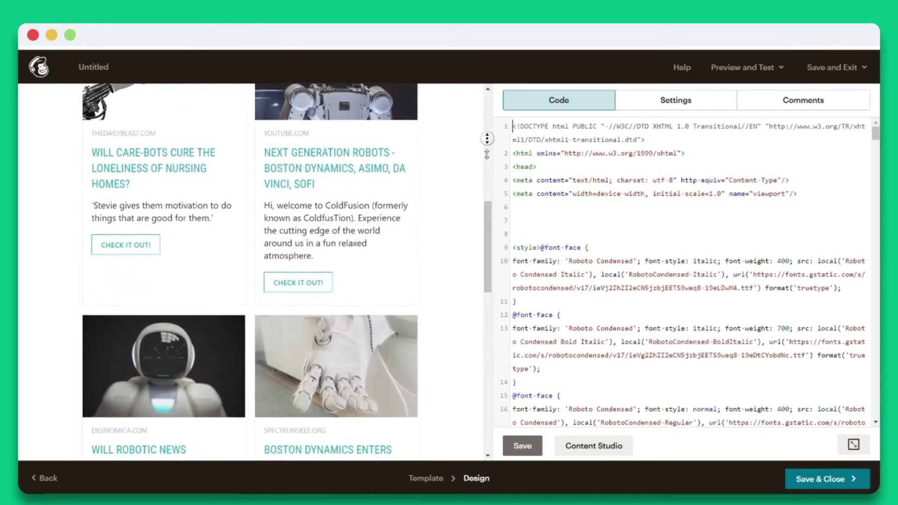
pyautogui.scroll(-5, 487, 155)
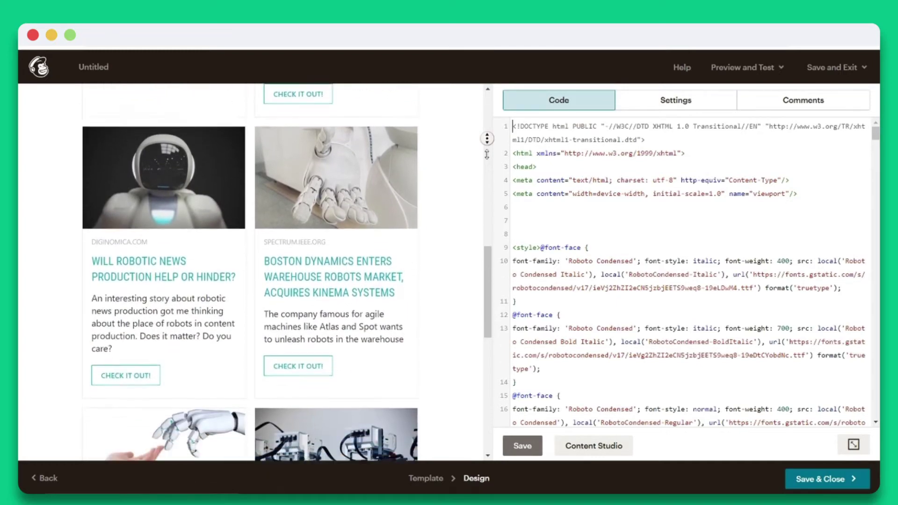
pyautogui.scroll(-5, 487, 154)
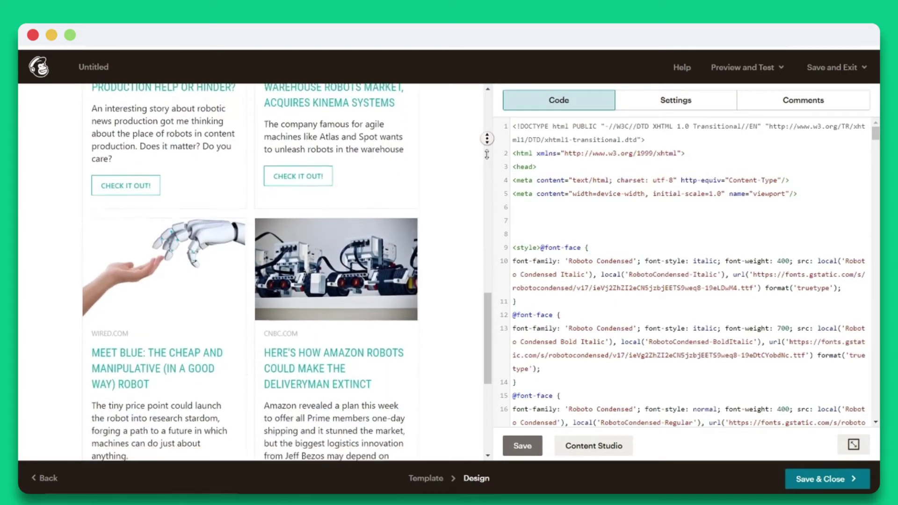
pyautogui.scroll(-3, 487, 153)
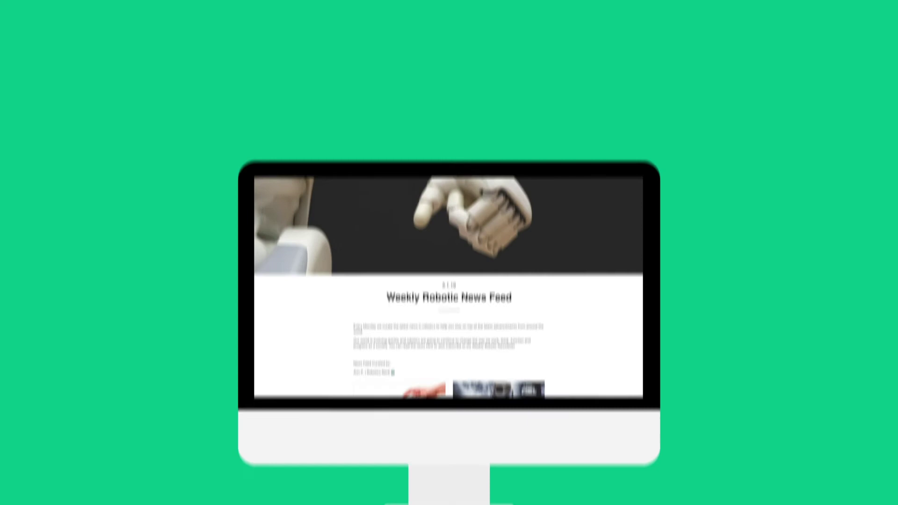